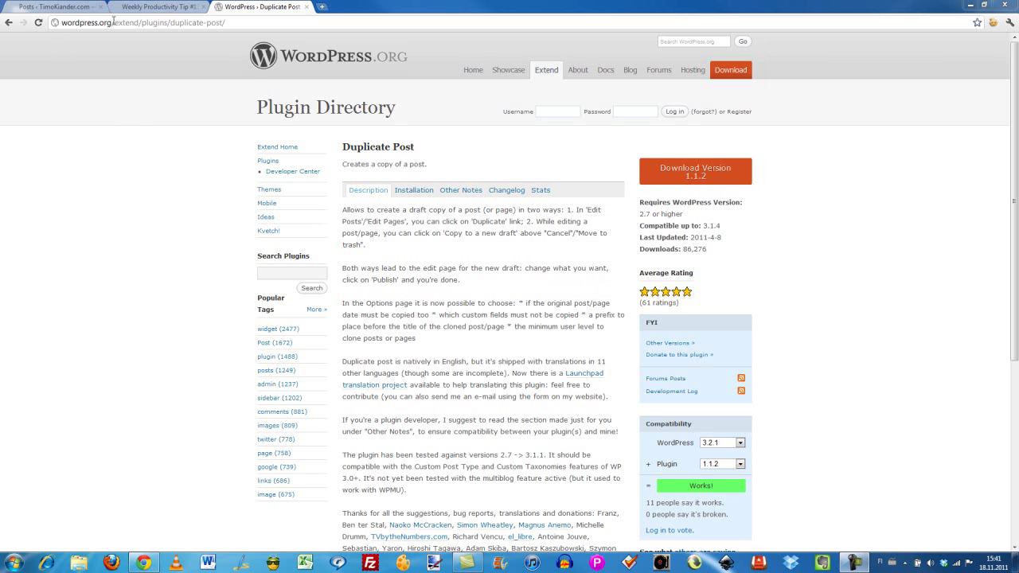
Step: Review the published post "Weekly Productivity Tip #13: Packing tips for travelling", from its title and video to the recurring task sections
left_click(130, 9)
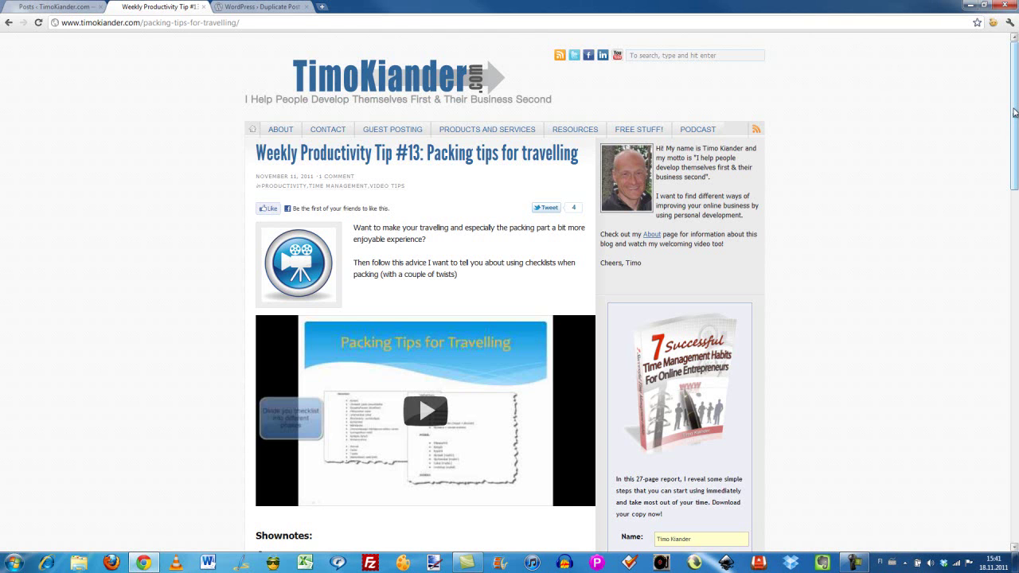
left_click_drag(1015, 113, 1013, 135)
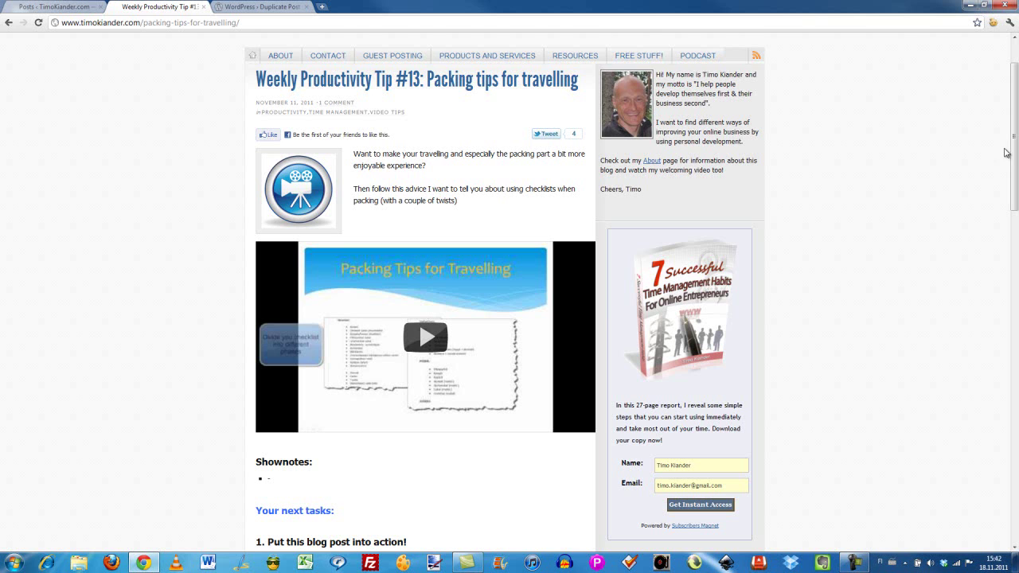
left_click_drag(1015, 147, 854, 216)
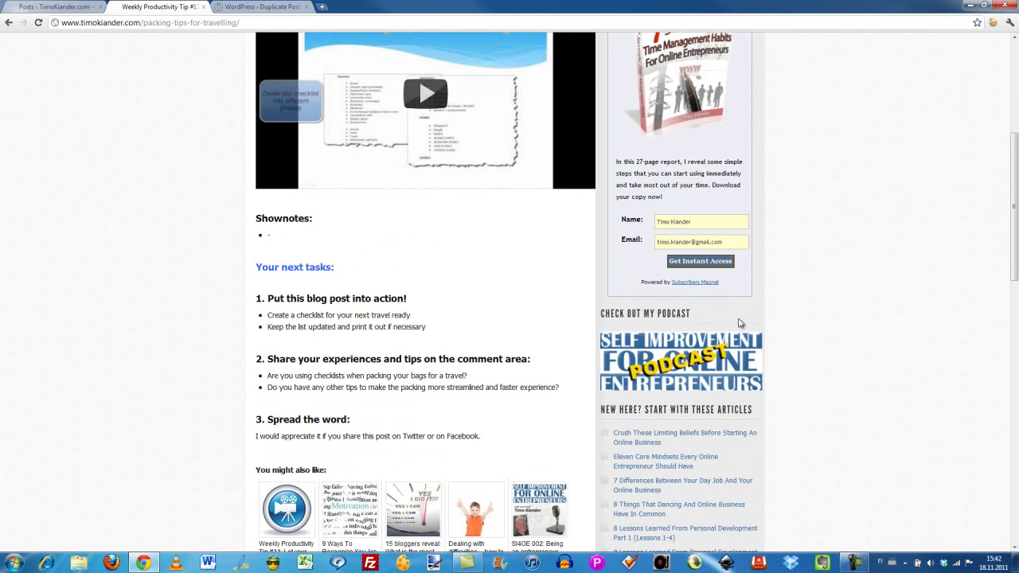
left_click_drag(1014, 235, 1014, 143)
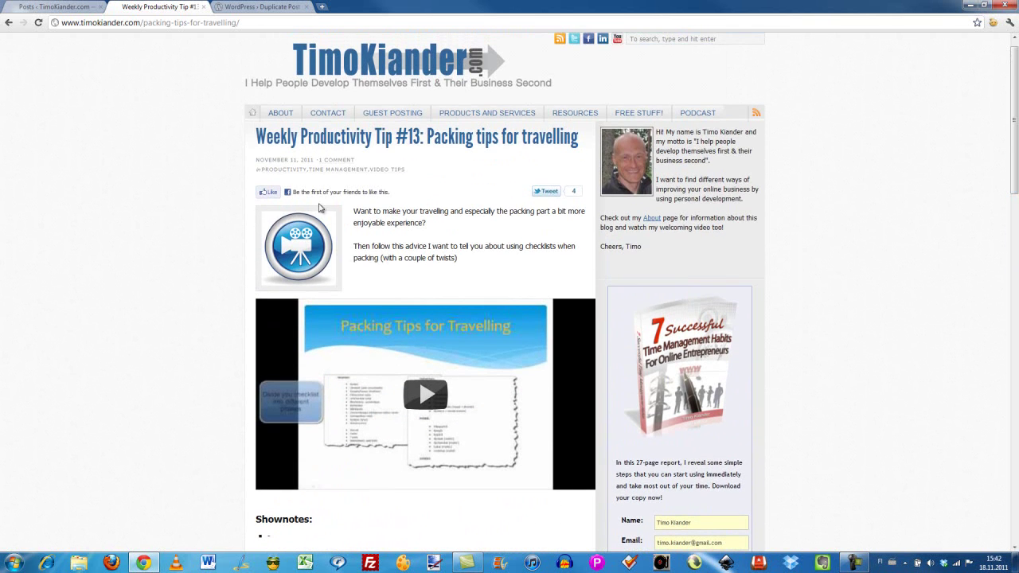
Step: Duplicate the post "Weekly Productivity Tip #13: Packing tips for travelling" from the blog's admin list of posts
left_click(61, 10)
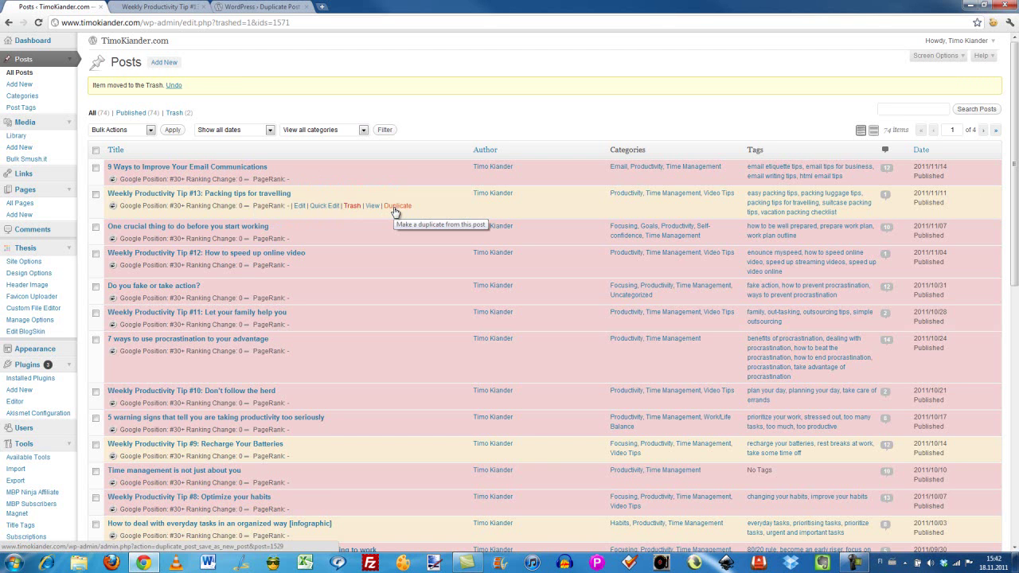
left_click(396, 209)
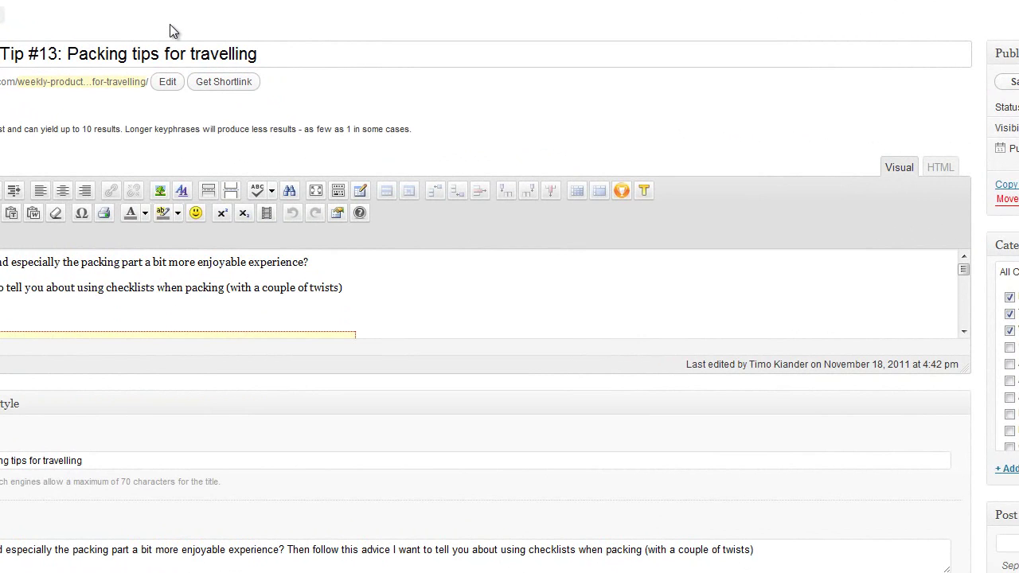
Step: Change the draft's title to "Weekly Productivity Tip #14:", removing the packing tips wording after the colon
key("Delete")
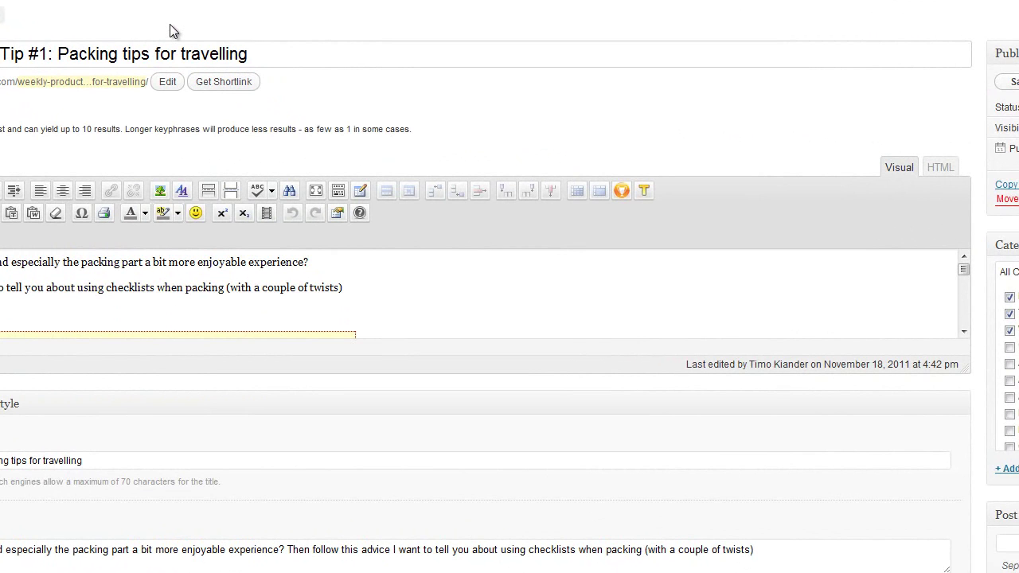
type("4")
key("Right")
key("Right")
key("Delete")
key("Delete")
key("Delete")
key("Delete")
key("Delete")
key("Delete")
key("Delete")
key("Delete")
key("Delete")
key("Delete")
key("Delete")
key("Delete")
key("Delete")
key("Delete")
key("Delete")
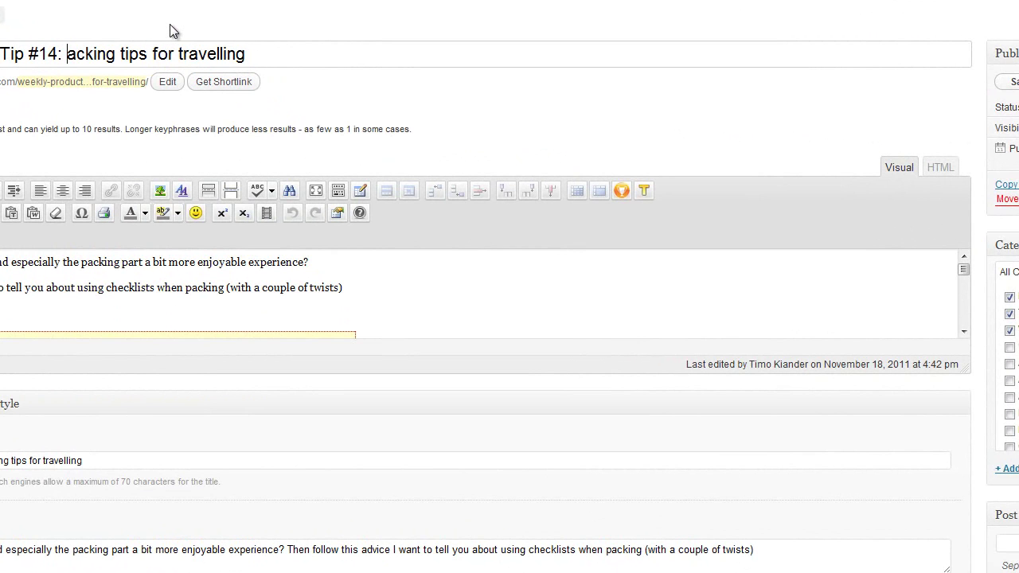
key("Delete")
key("Delete")
key("Delete")
key("Delete")
key("Delete")
key("Delete")
key("Delete")
key("Delete")
key("Delete")
key("Delete")
key("Delete")
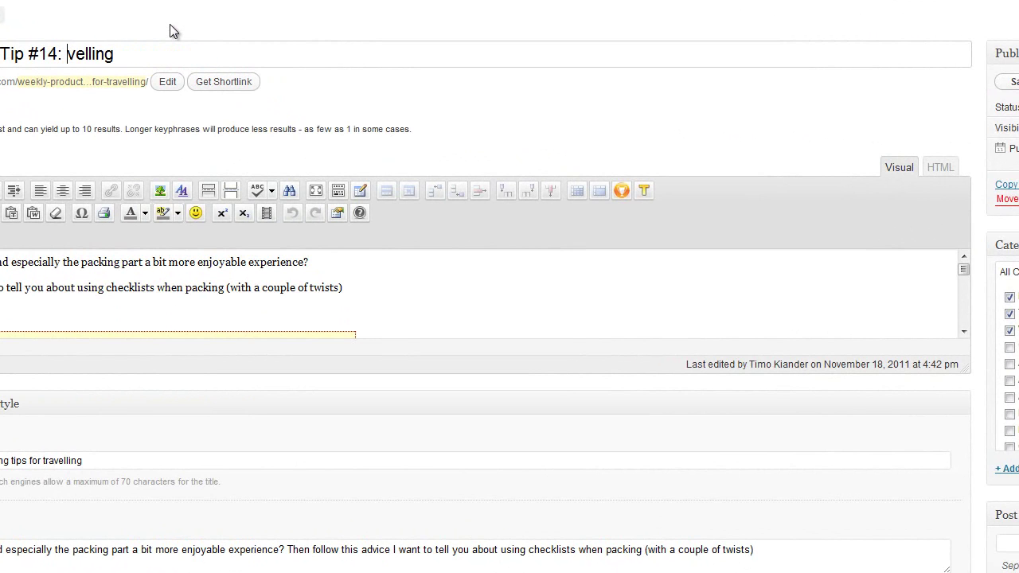
key("Delete")
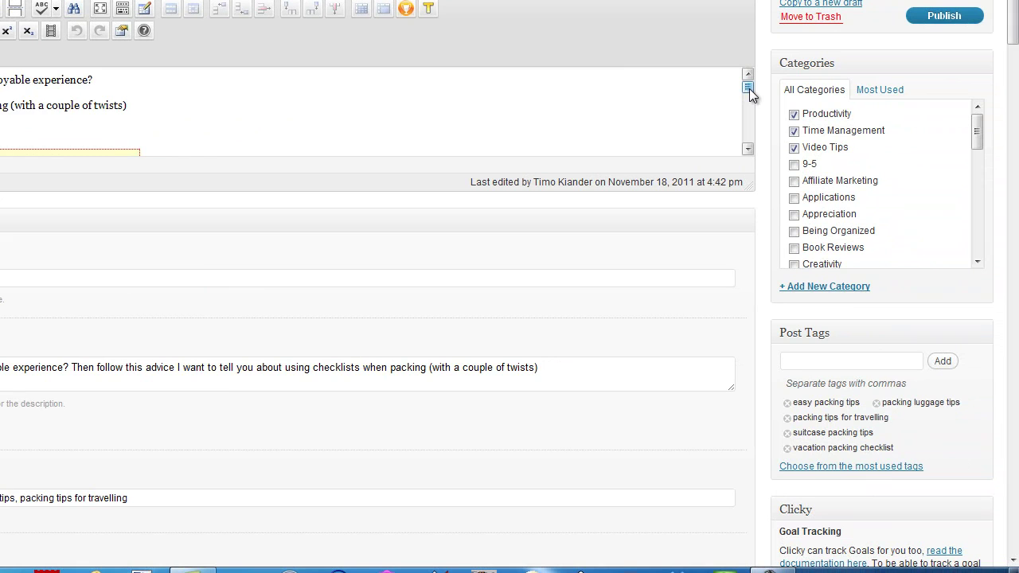
Step: Look through the draft's body content in the editor, down to the "Your next tasks" sections copied from the original post
left_click_drag(884, 201, 884, 219)
left_click_drag(748, 107, 752, 121)
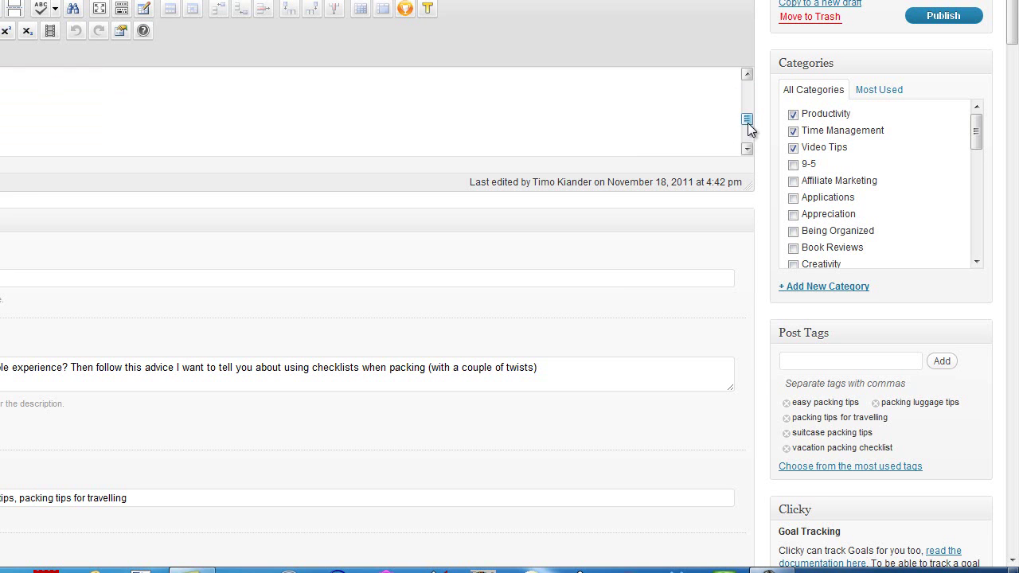
left_click_drag(748, 135, 749, 131)
scroll(719, 130, "up", 2)
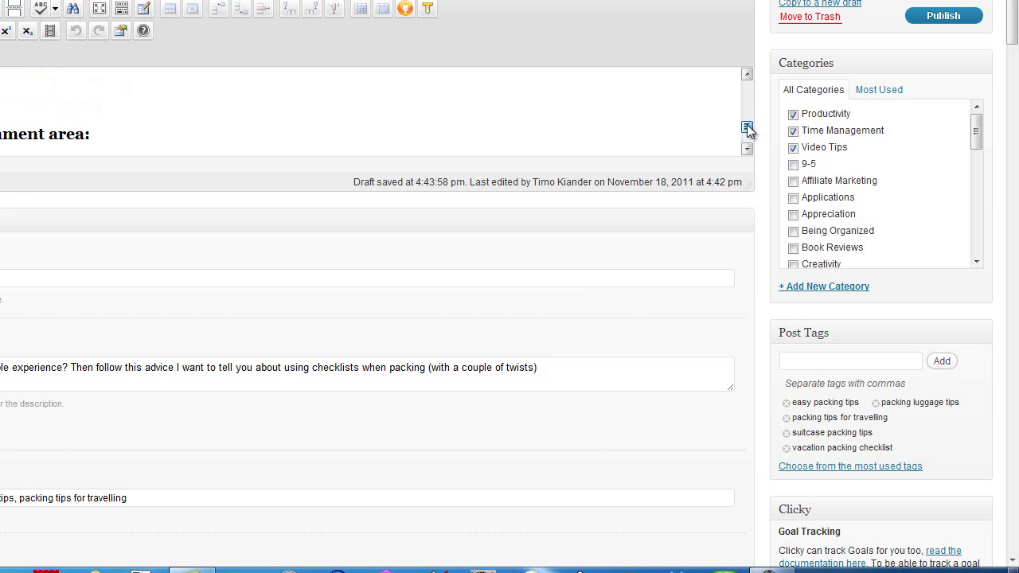
left_click_drag(747, 128, 747, 122)
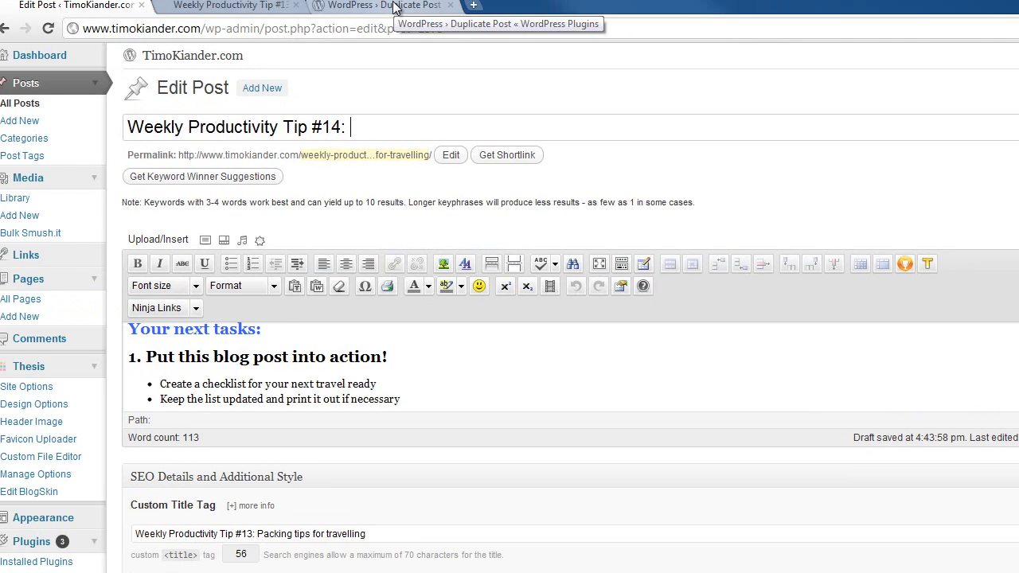
Step: Check the Duplicate Post plugin's page in the WordPress plugin directory and return to the draft being edited
left_click(404, 11)
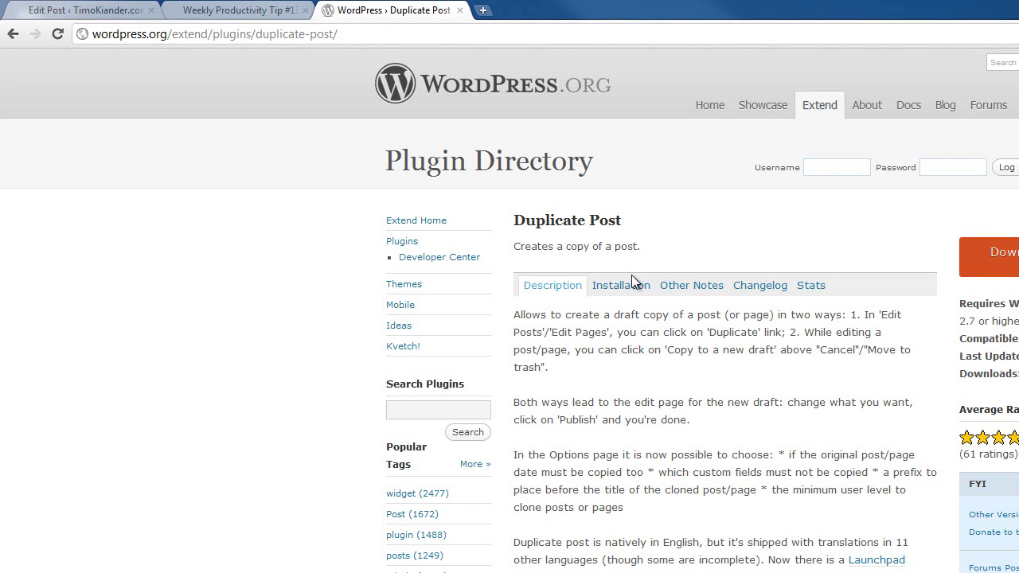
left_click(92, 12)
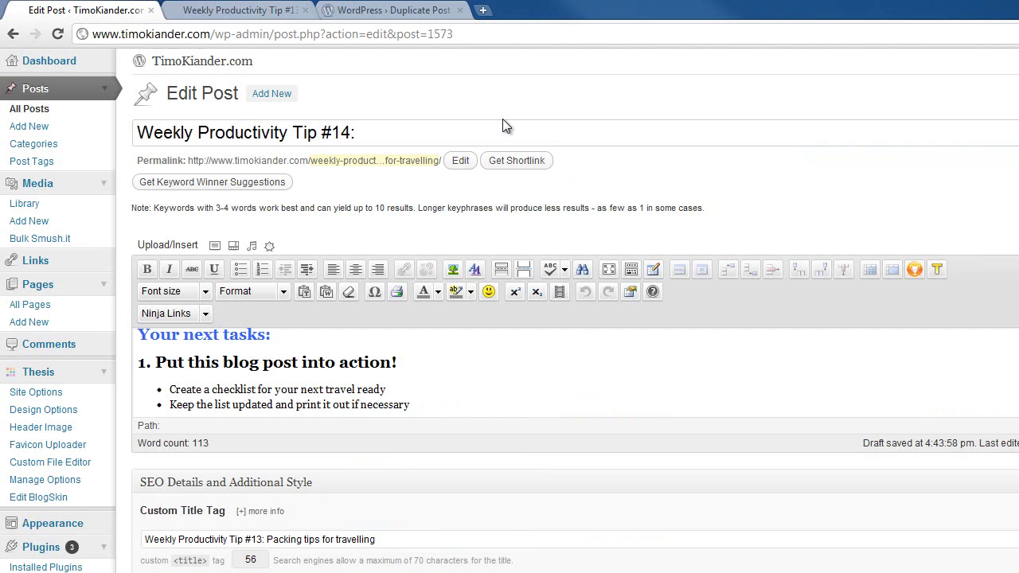